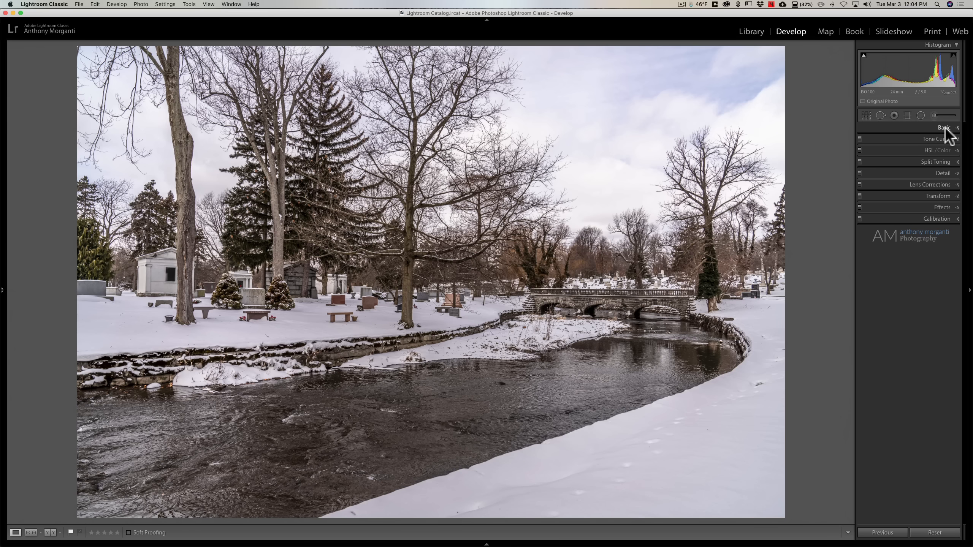
- Raise the Contrast to +74 in the Basic panel, then reset it to 0
{"action": "left_click", "coordinate": [945, 128]}
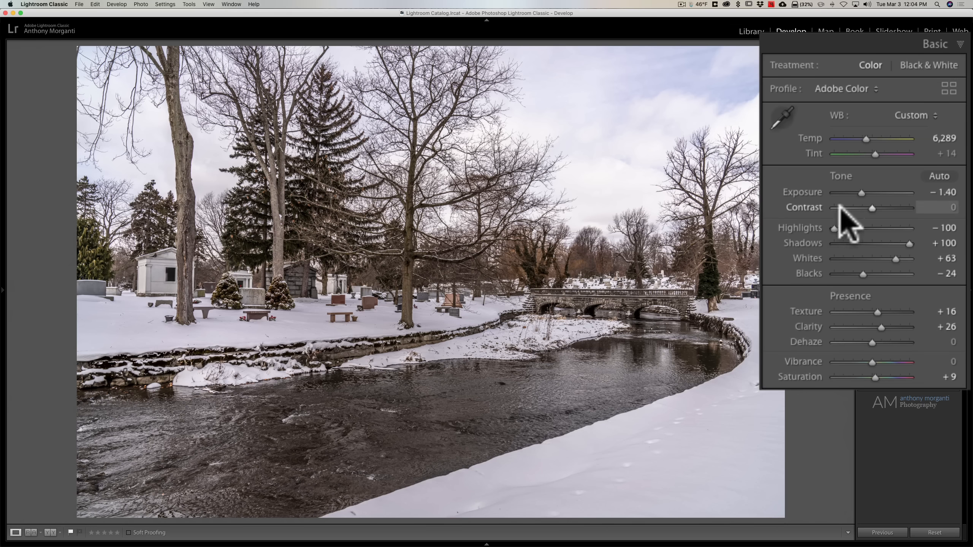
{"action": "left_click_drag", "start_coordinate": [873, 207], "coordinate": [899, 207]}
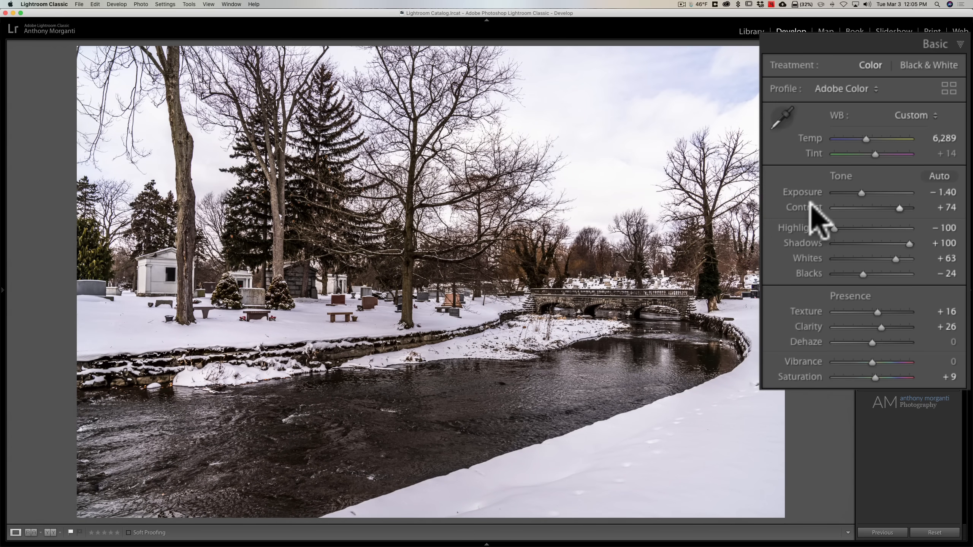
{"action": "double_click", "coordinate": [879, 209]}
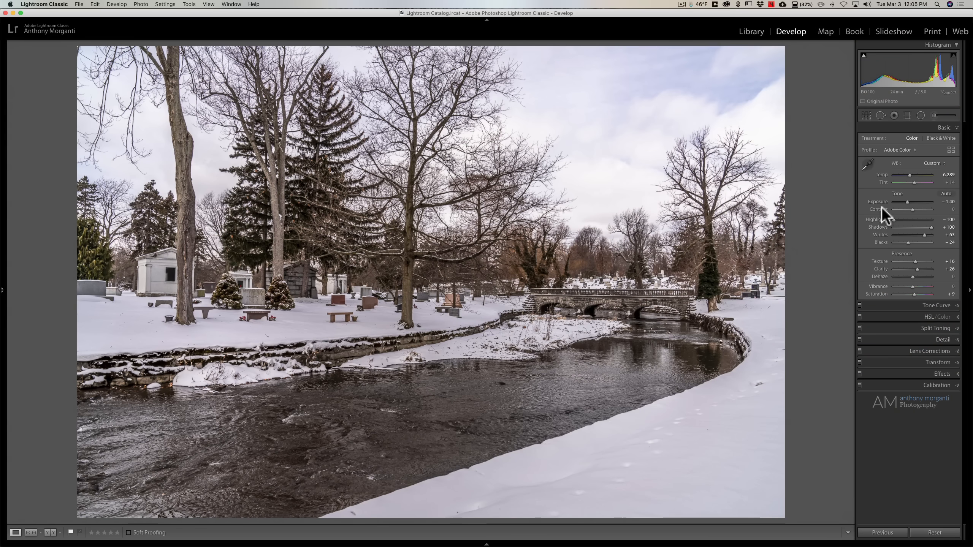
- Open the Tone Curve and try the Medium Contrast and Strong Contrast point curves before returning to Linear
{"action": "left_click", "coordinate": [938, 126]}
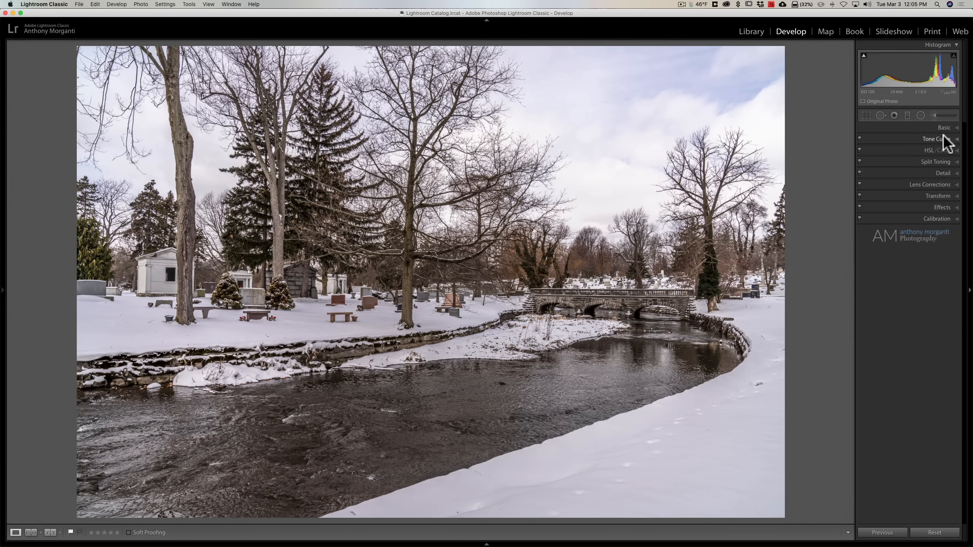
{"action": "left_click", "coordinate": [943, 135]}
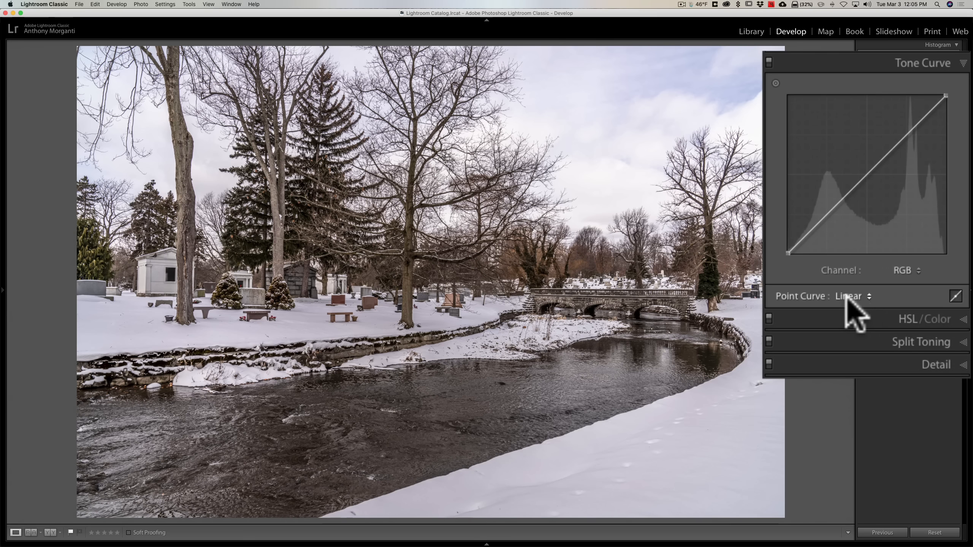
{"action": "left_click", "coordinate": [860, 303]}
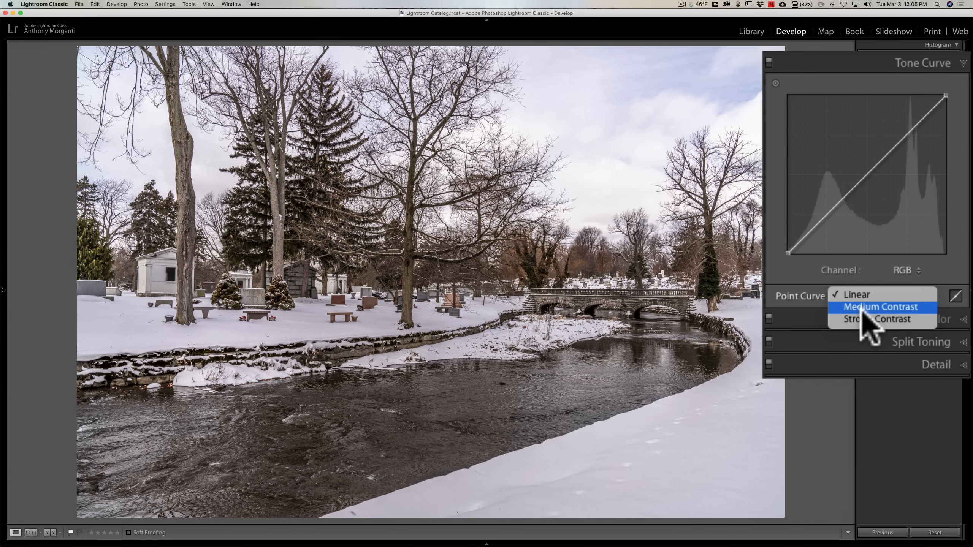
{"action": "left_click", "coordinate": [861, 307]}
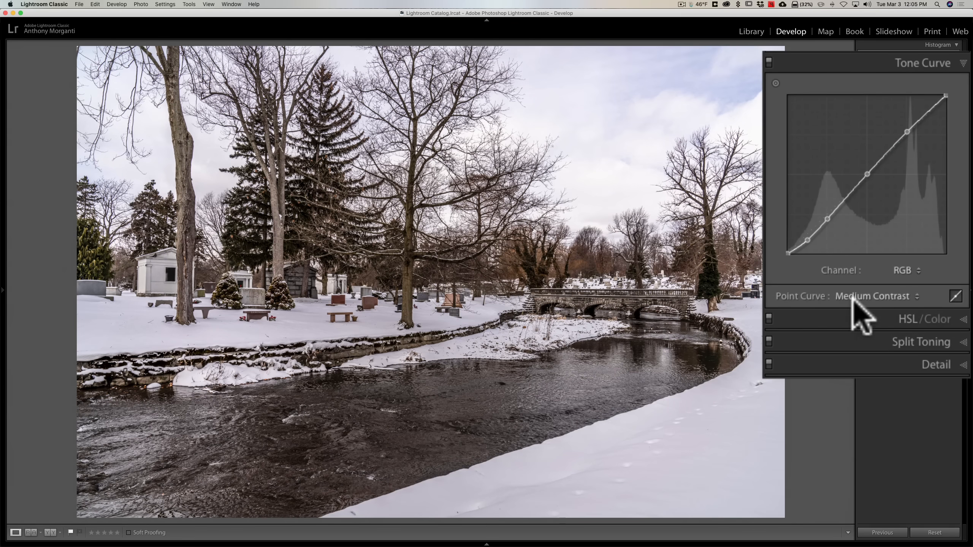
{"action": "left_click", "coordinate": [858, 303]}
{"action": "left_click", "coordinate": [855, 308]}
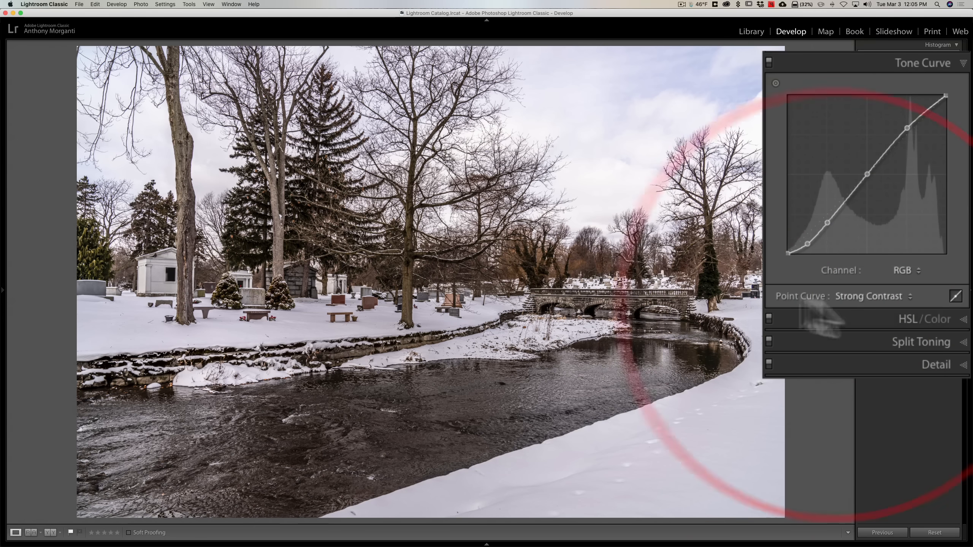
{"action": "left_click", "coordinate": [857, 295]}
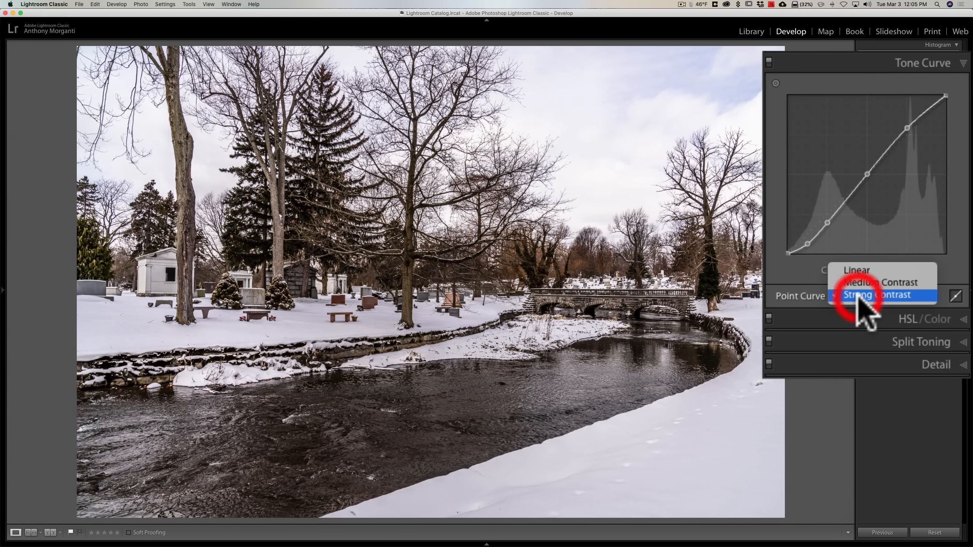
{"action": "left_click", "coordinate": [856, 271]}
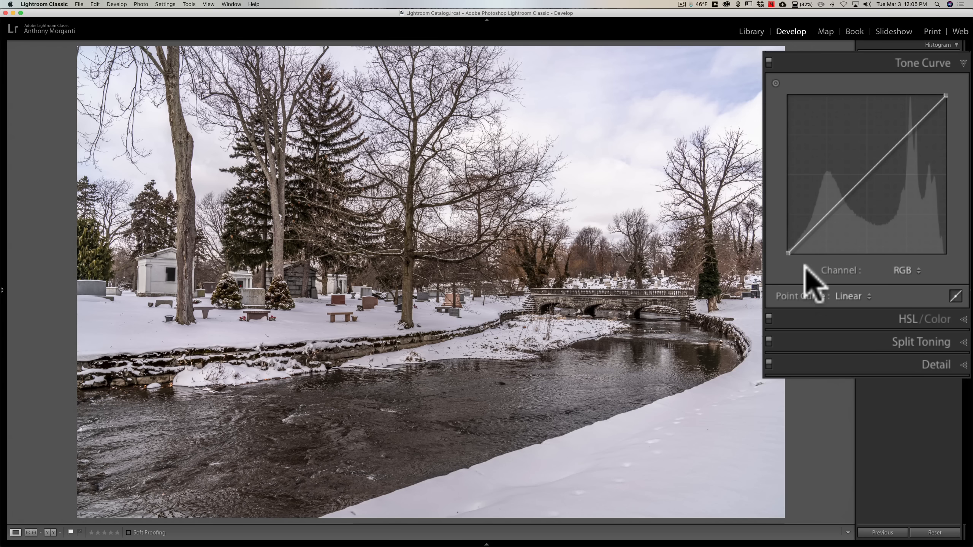
- Switch to the parametric region curve and set Highlights to -100
{"action": "left_click", "coordinate": [956, 296]}
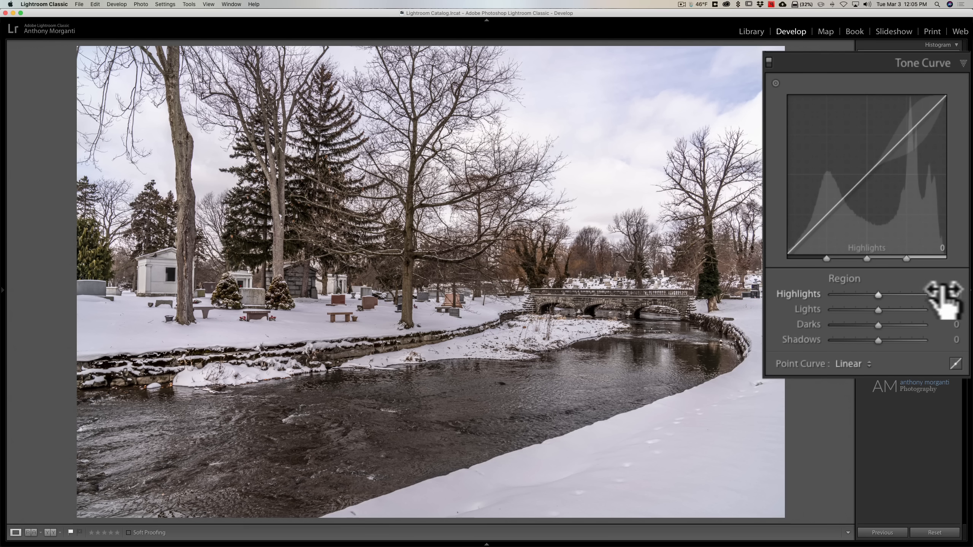
{"action": "left_click_drag", "start_coordinate": [876, 294], "coordinate": [828, 293]}
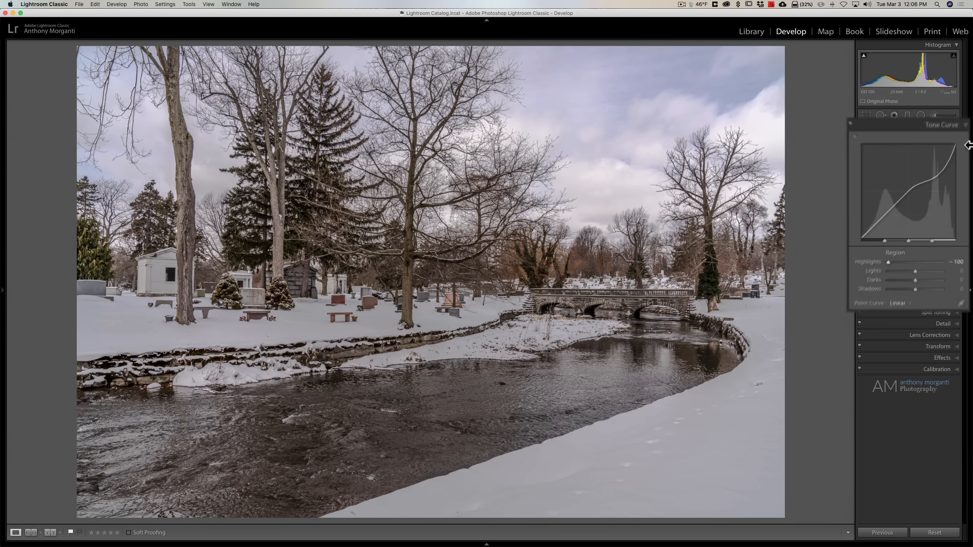
- Set the tone curve's Shadows region to -44
{"action": "left_click", "coordinate": [944, 128]}
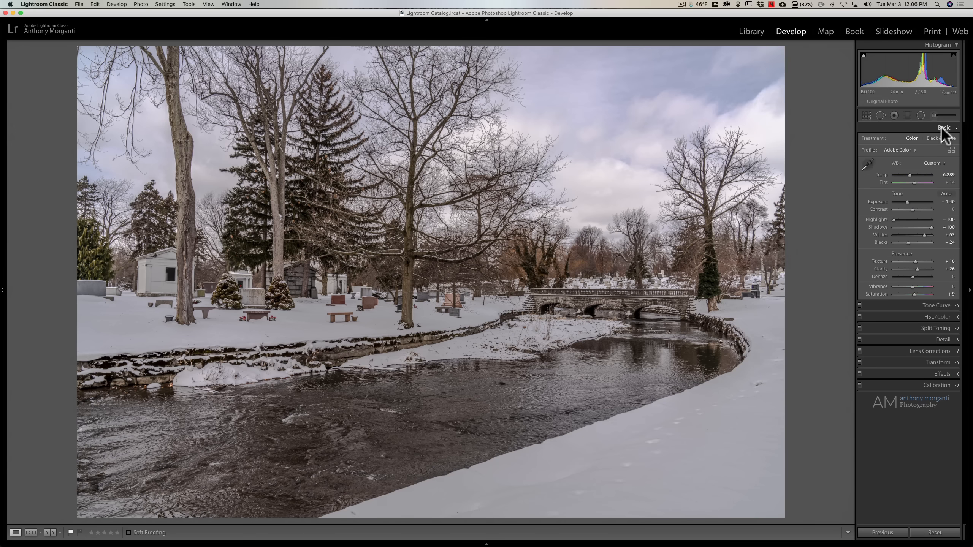
{"action": "left_click", "coordinate": [943, 128]}
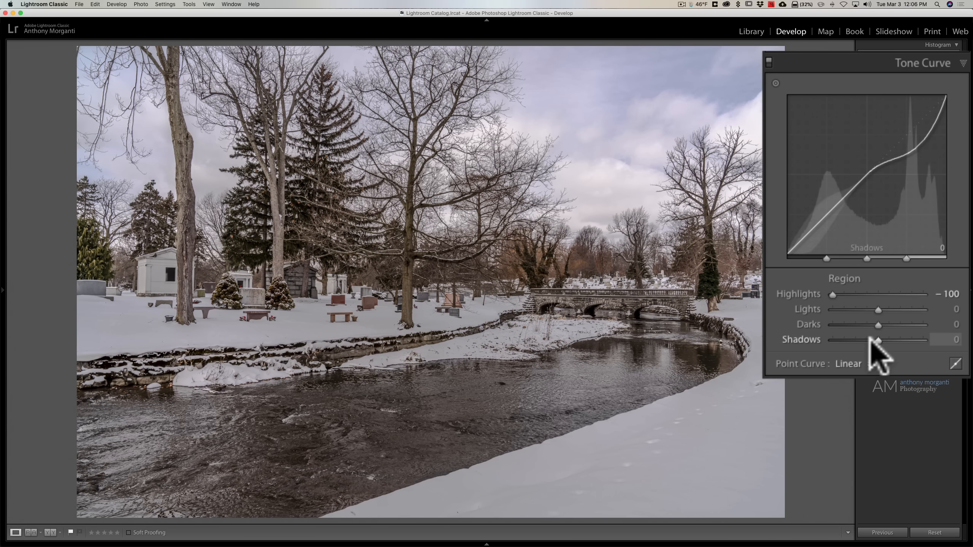
{"action": "mouse_move", "coordinate": [870, 339]}
{"action": "left_mouse_down"}
{"action": "mouse_move", "coordinate": [841, 339]}
{"action": "mouse_move", "coordinate": [859, 340]}
{"action": "left_mouse_up"}
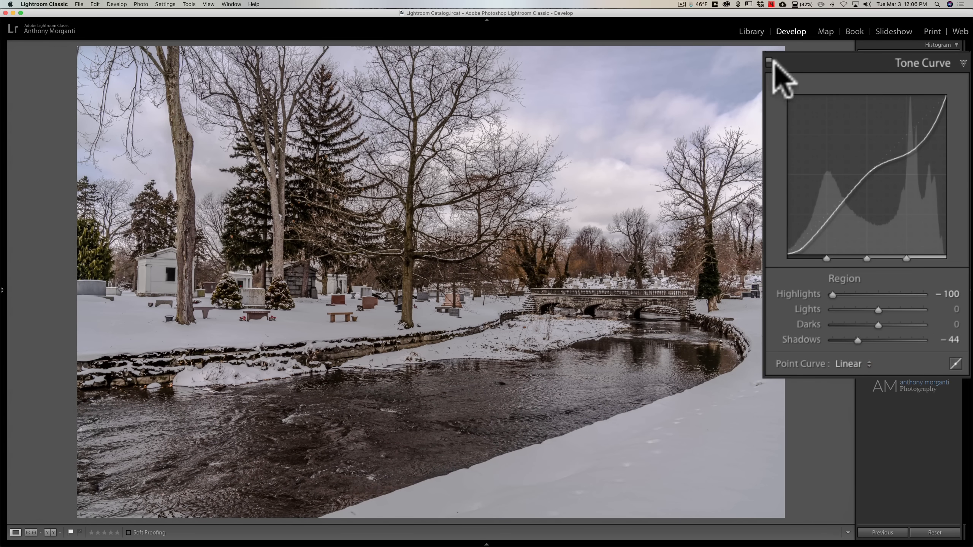
- Toggle the Tone Curve adjustments off and back on to compare the effect
{"action": "left_click", "coordinate": [768, 61]}
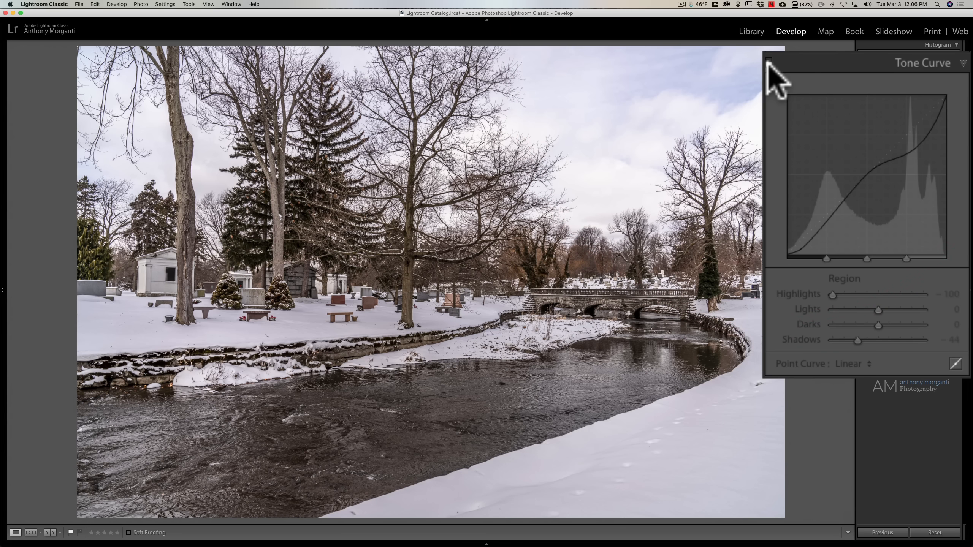
{"action": "left_click", "coordinate": [768, 61]}
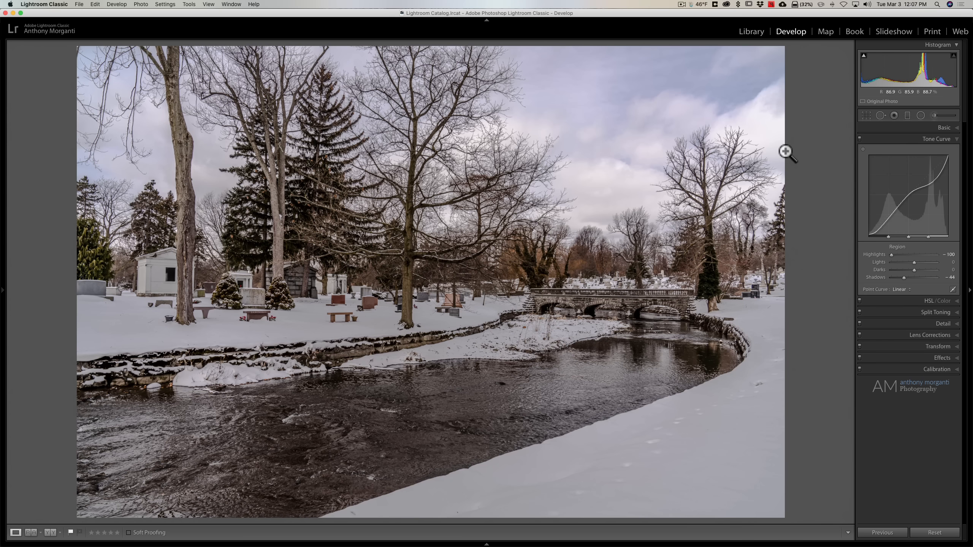
- Collapse the open panels and move to the next photo, the couple under the tree
{"action": "left_click", "coordinate": [924, 138]}
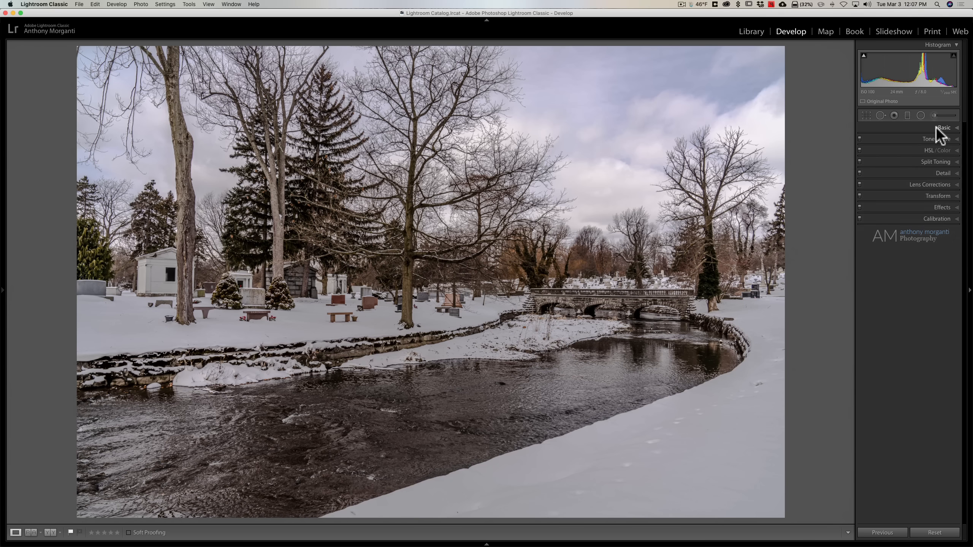
{"action": "left_click", "coordinate": [936, 127]}
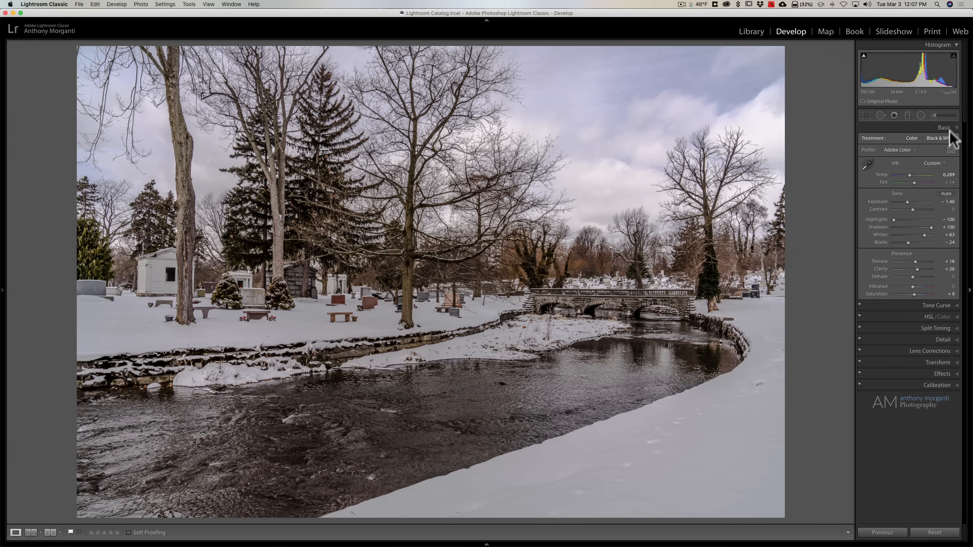
{"action": "left_click", "coordinate": [945, 127]}
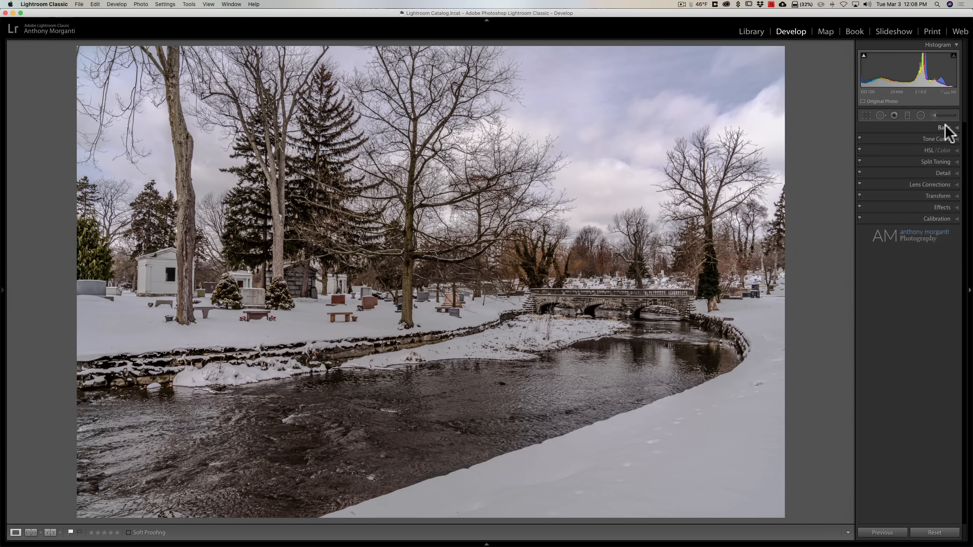
{"action": "key", "text": "Right"}
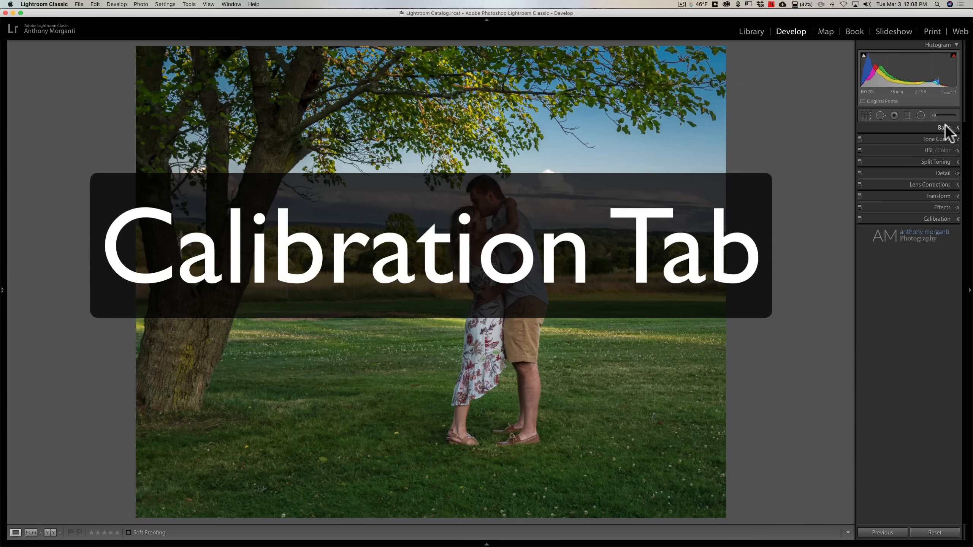
- Open Calibration and try Blue Primary Saturation at +100 and +18, then reset it to 0
{"action": "left_click", "coordinate": [935, 218]}
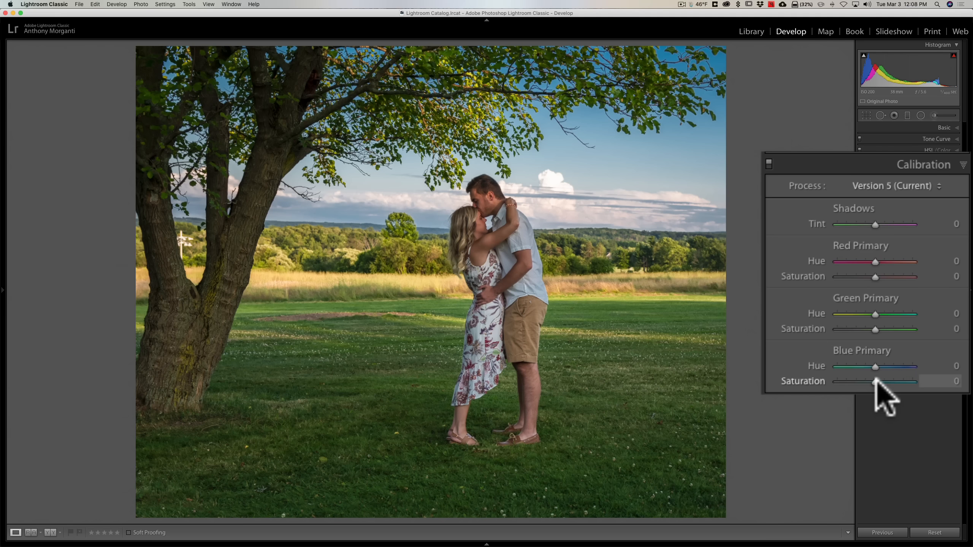
{"action": "left_click_drag", "start_coordinate": [875, 382], "coordinate": [918, 381]}
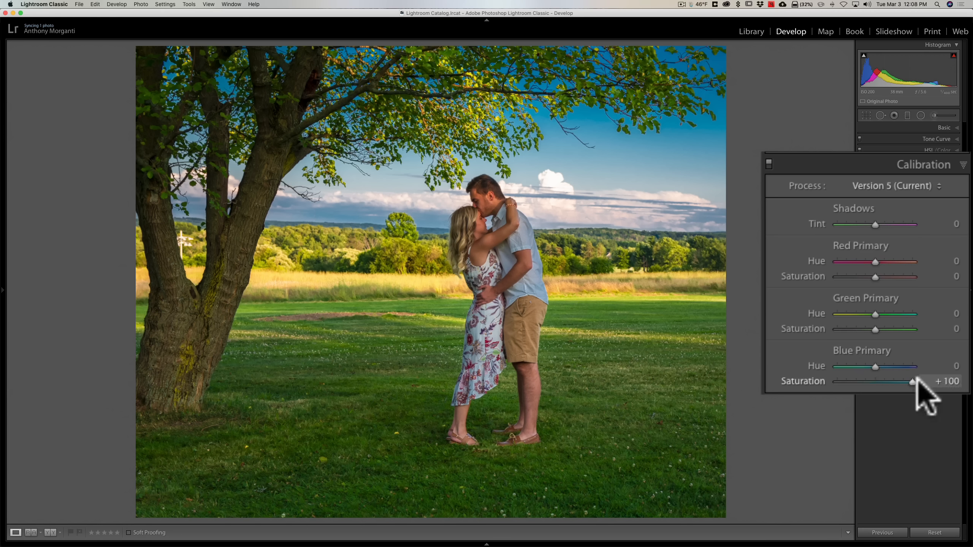
{"action": "left_click_drag", "start_coordinate": [914, 382], "coordinate": [882, 381]}
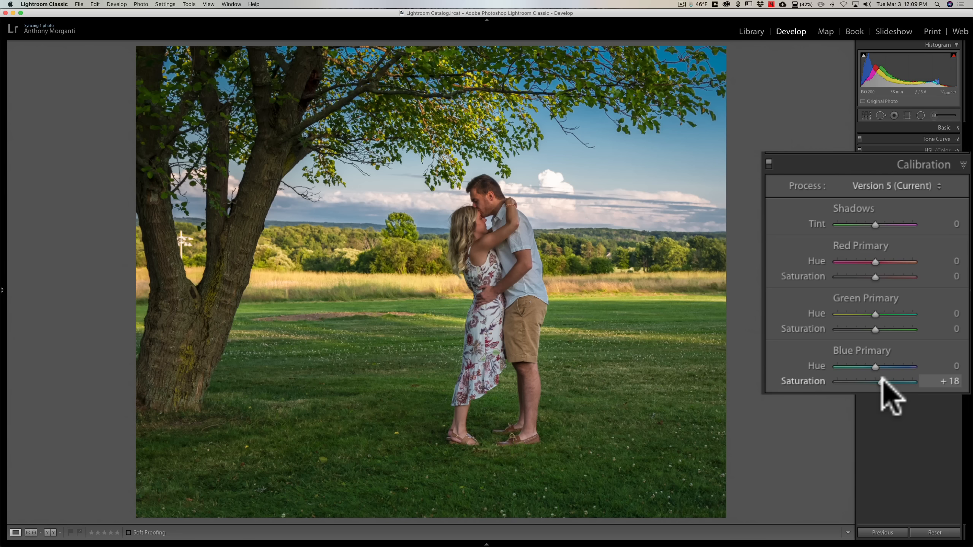
{"action": "left_click_drag", "start_coordinate": [880, 381], "coordinate": [904, 380]}
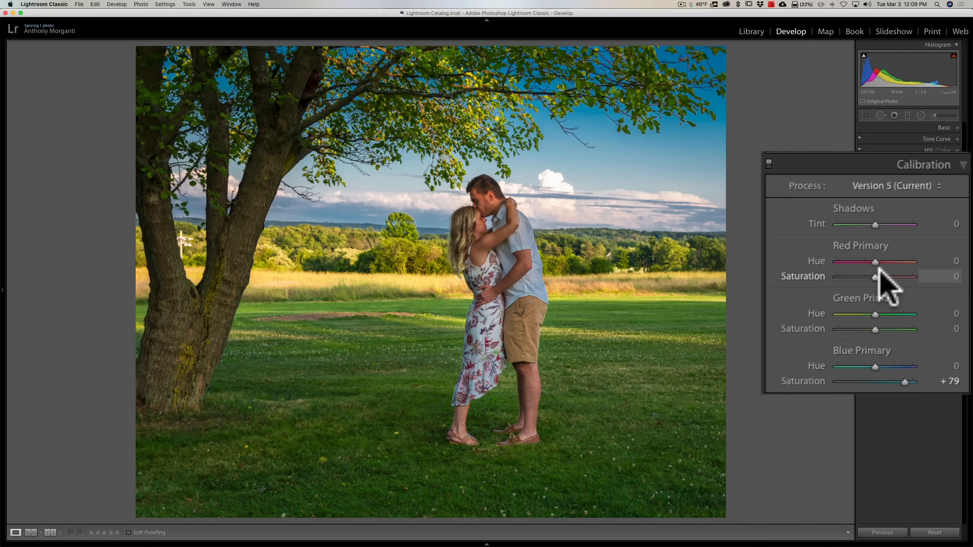
{"action": "double_click", "coordinate": [809, 381]}
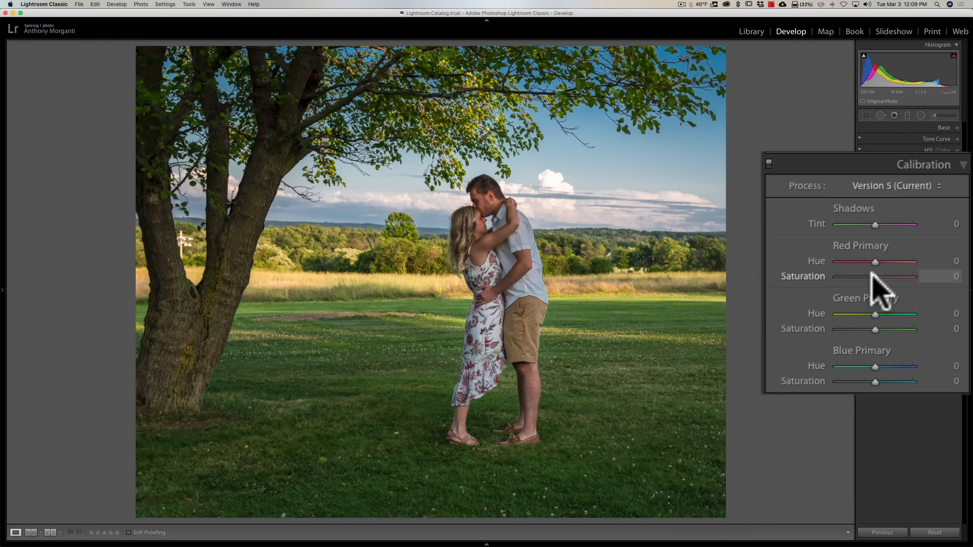
- Try Red Primary Saturation at +100 and Green Primary Saturation at -100, resetting each to 0
{"action": "left_click_drag", "start_coordinate": [872, 273], "coordinate": [922, 276]}
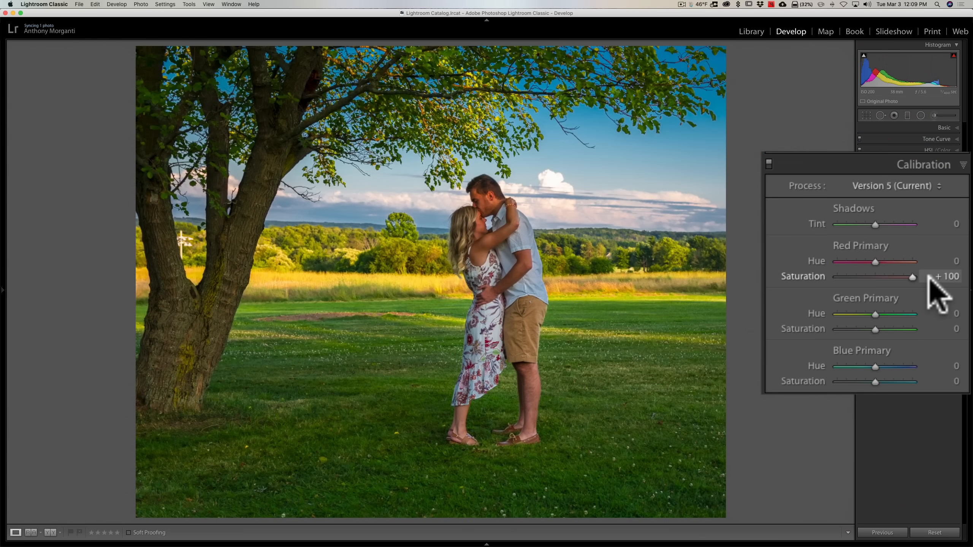
{"action": "double_click", "coordinate": [819, 276]}
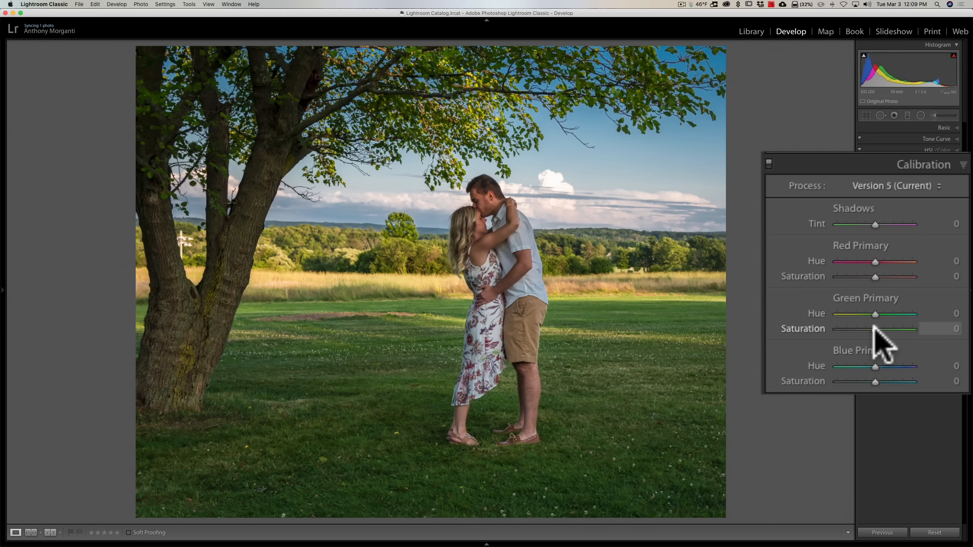
{"action": "left_click_drag", "start_coordinate": [874, 329], "coordinate": [825, 330]}
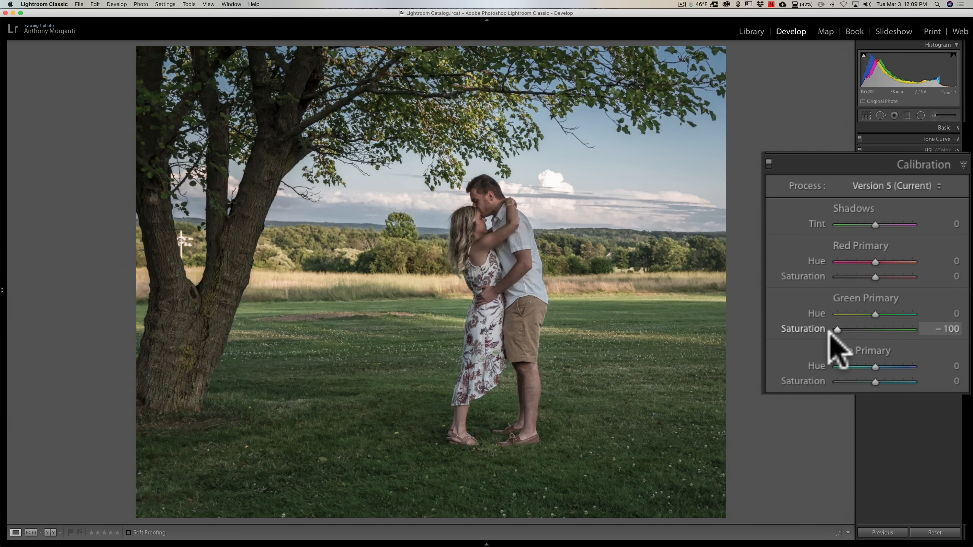
{"action": "double_click", "coordinate": [815, 328]}
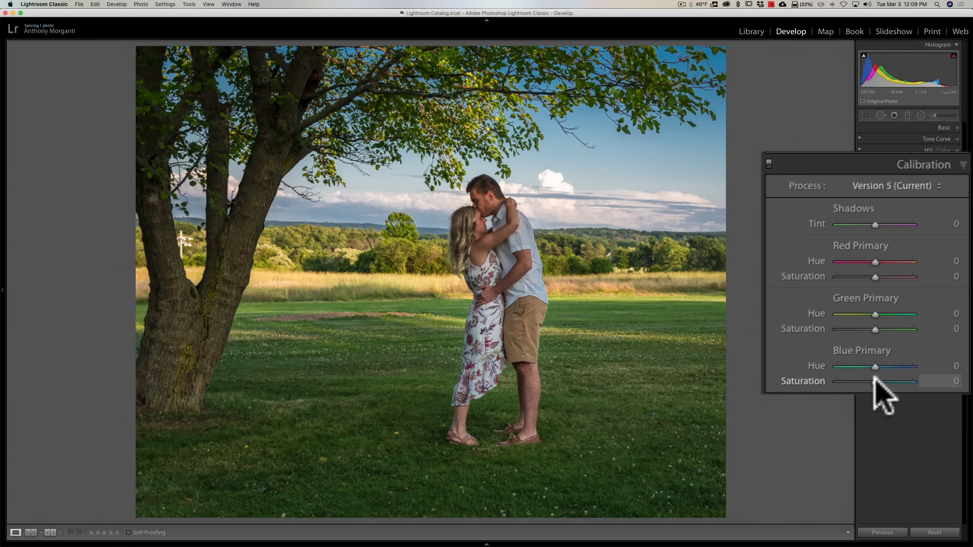
- Try Blue Primary Saturation at -100 and Red Primary Saturation at -100, resetting each to 0
{"action": "left_click_drag", "start_coordinate": [875, 381], "coordinate": [827, 382]}
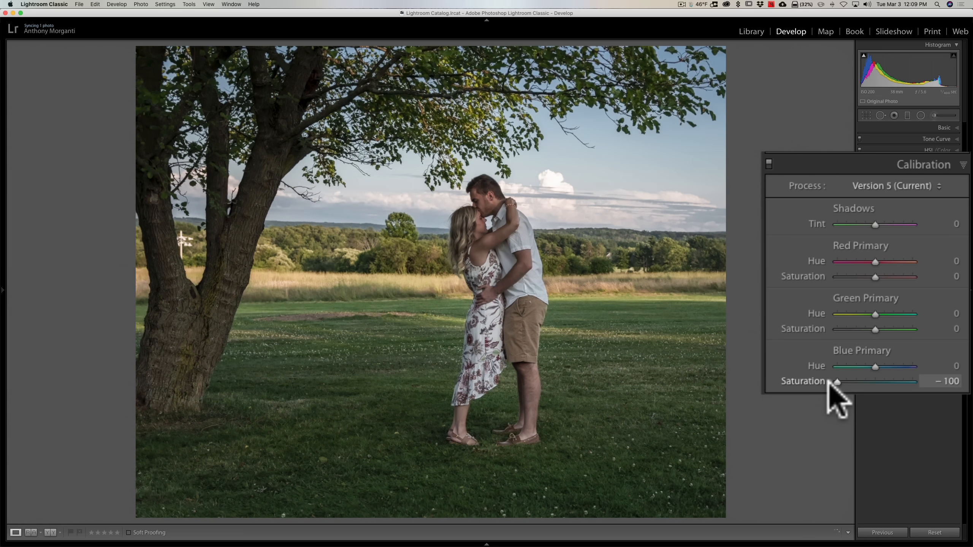
{"action": "left_click_drag", "start_coordinate": [836, 381], "coordinate": [877, 382]}
{"action": "double_click", "coordinate": [876, 382]}
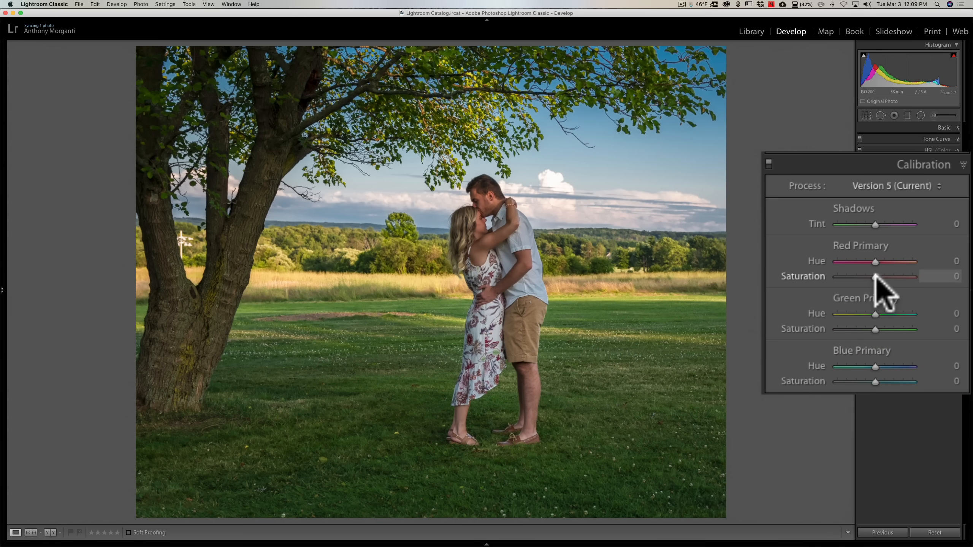
{"action": "left_click_drag", "start_coordinate": [876, 276], "coordinate": [832, 277]}
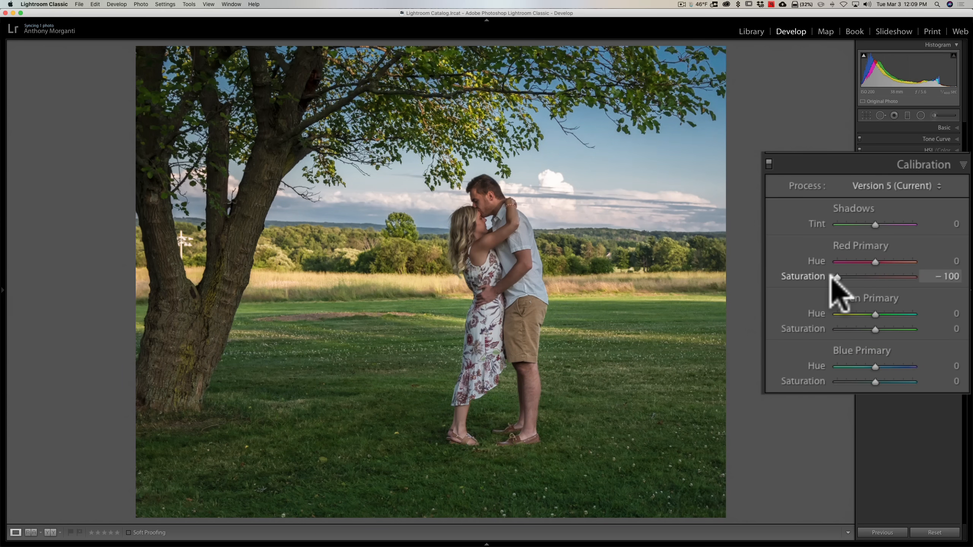
{"action": "double_click", "coordinate": [807, 275]}
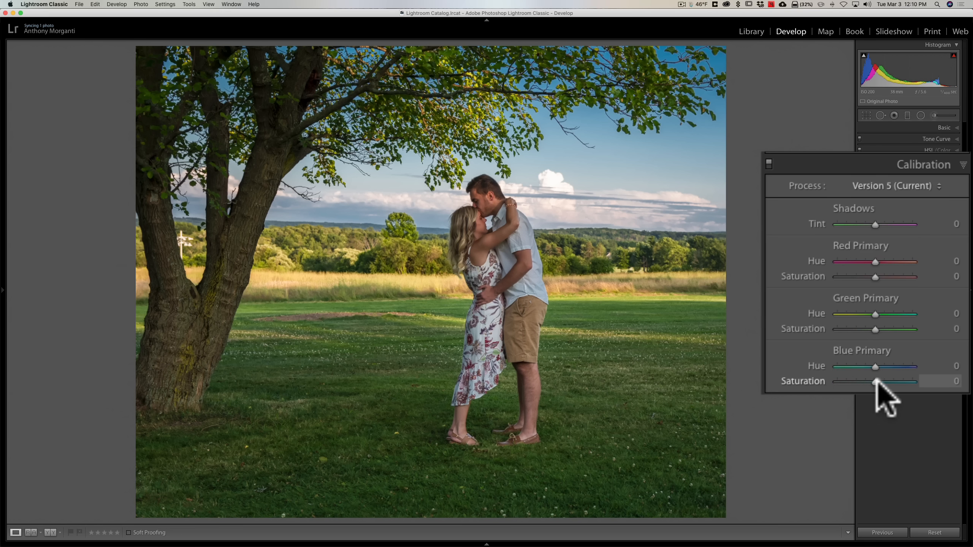
- Set the Blue Primary Hue to -100 and its Saturation to +57
{"action": "left_click_drag", "start_coordinate": [875, 382], "coordinate": [802, 364]}
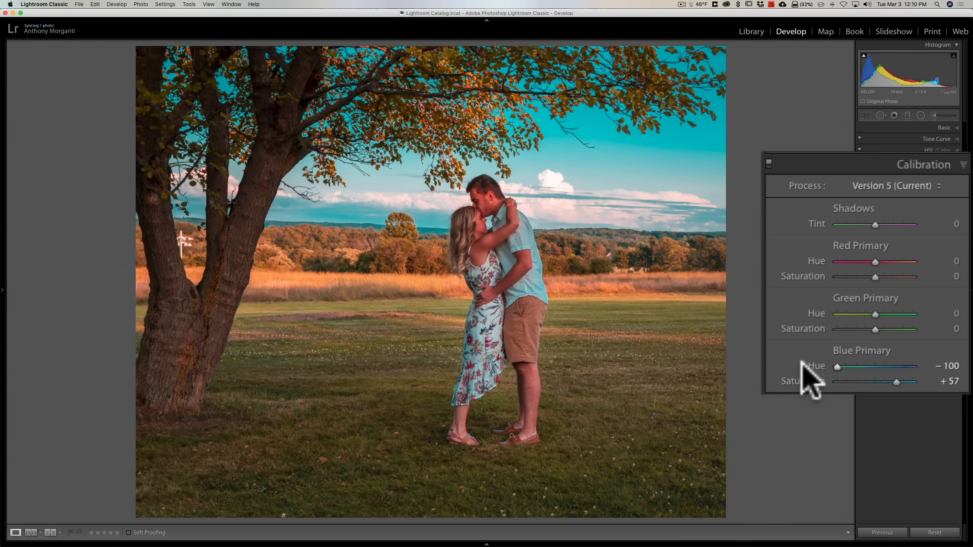
- Reset the Blue Primary Hue and Saturation sliders to 0
{"action": "double_click", "coordinate": [813, 365]}
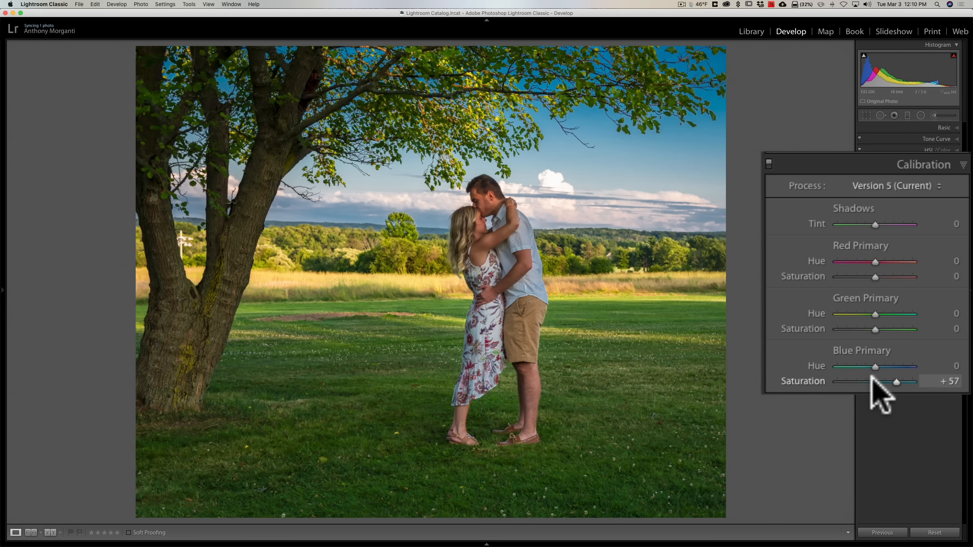
{"action": "double_click", "coordinate": [823, 379]}
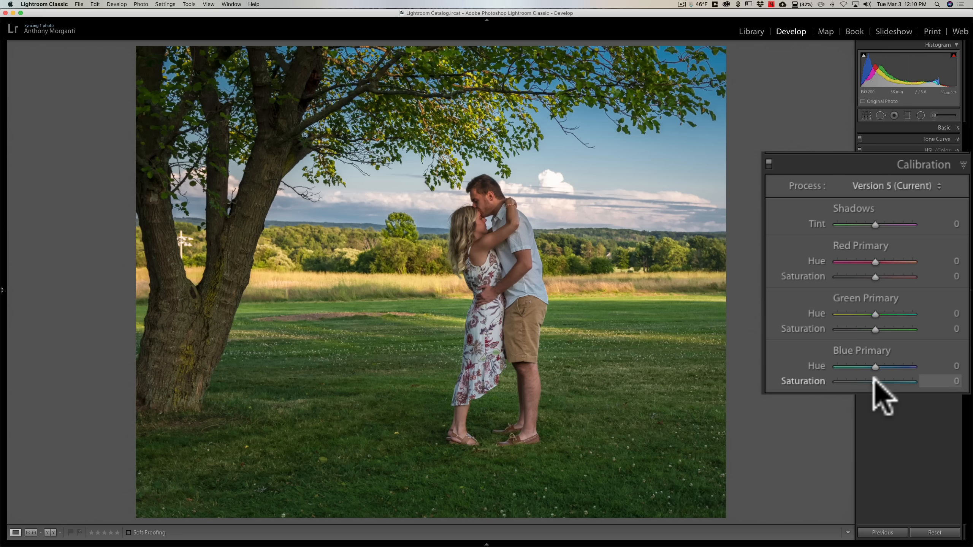
{"action": "mouse_move", "coordinate": [874, 380]}
{"action": "left_mouse_down"}
{"action": "mouse_move", "coordinate": [967, 384]}
{"action": "mouse_move", "coordinate": [880, 380]}
{"action": "left_mouse_up"}
{"action": "double_click", "coordinate": [798, 381]}
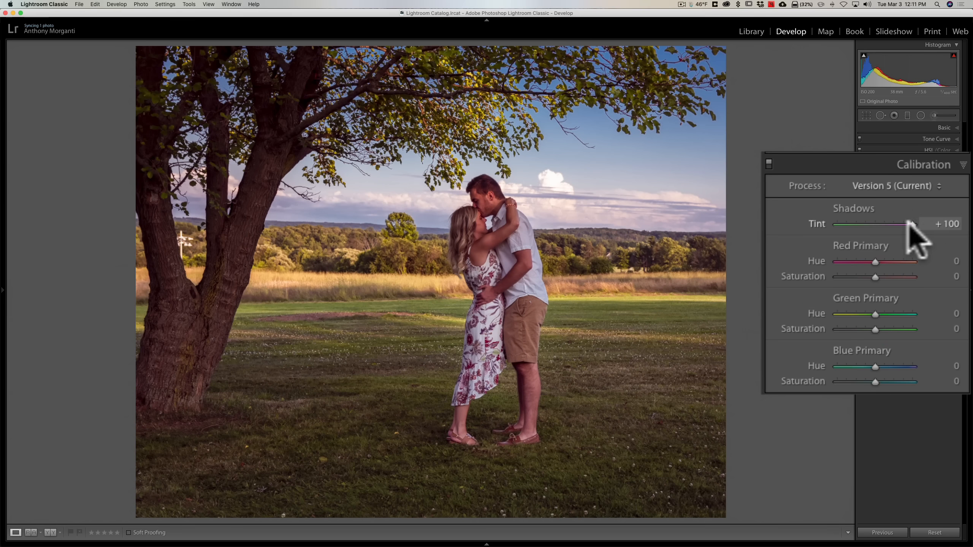
- Try the Shadows Tint at -100, then reset it to 0
{"action": "left_click_drag", "start_coordinate": [912, 224], "coordinate": [778, 230]}
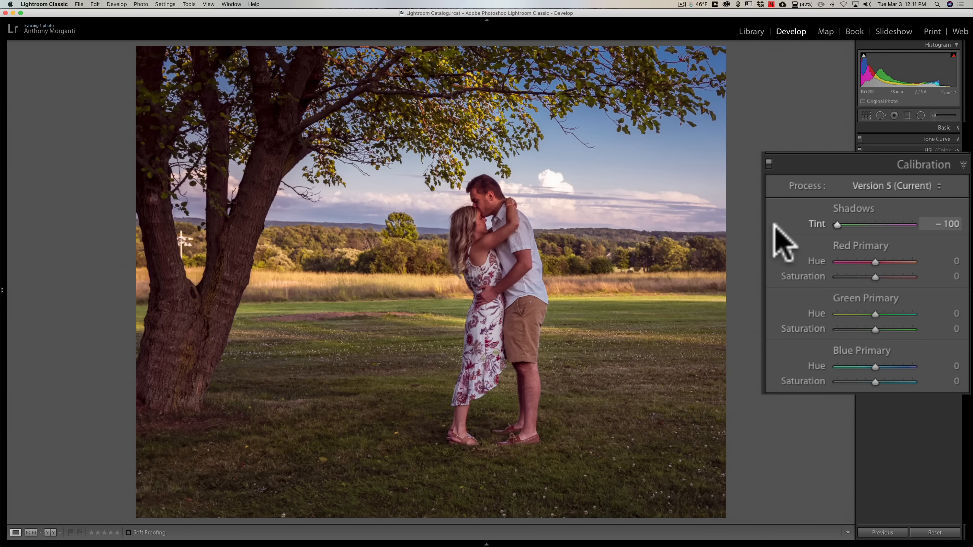
{"action": "double_click", "coordinate": [817, 224]}
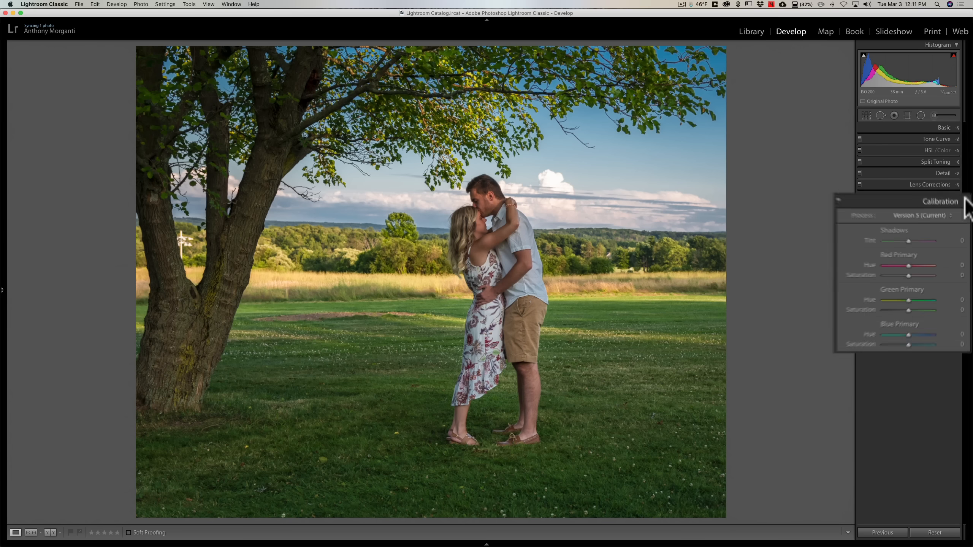
- Collapse the Calibration panel and move to the next photo of the lakeshore wind turbines
{"action": "left_click", "coordinate": [956, 218]}
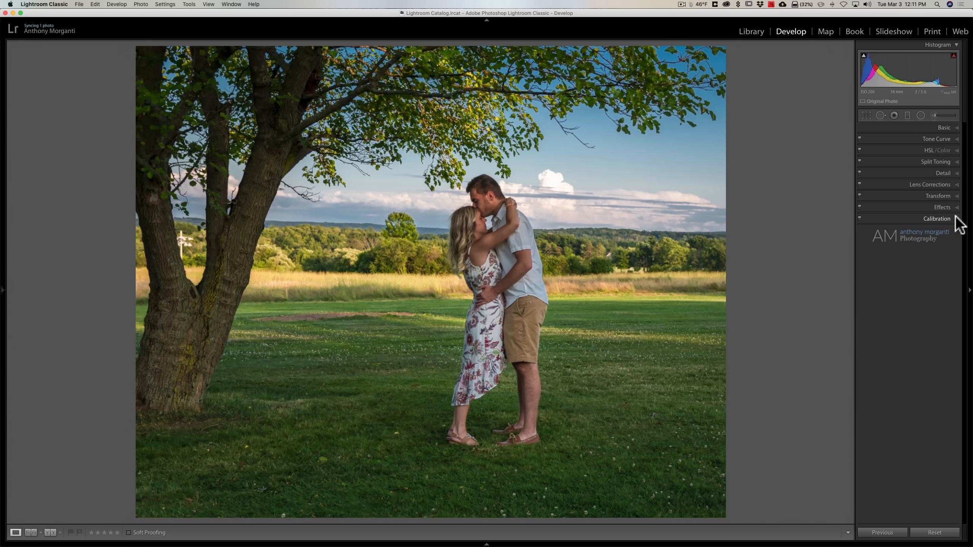
{"action": "key", "text": "Right"}
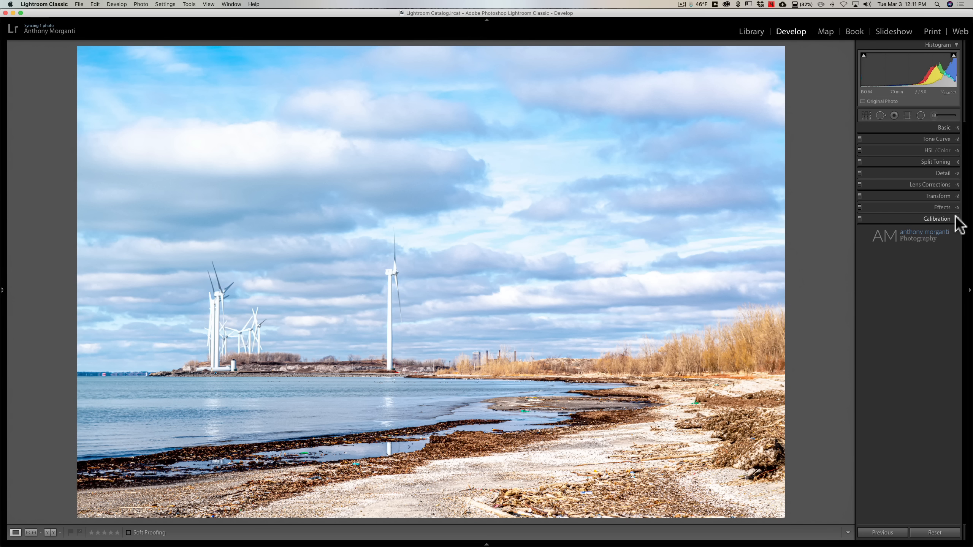
- Show the clipping warnings and toggle the shadow and highlight clipping indicators on and off to inspect clipped areas
{"action": "key", "text": "j"}
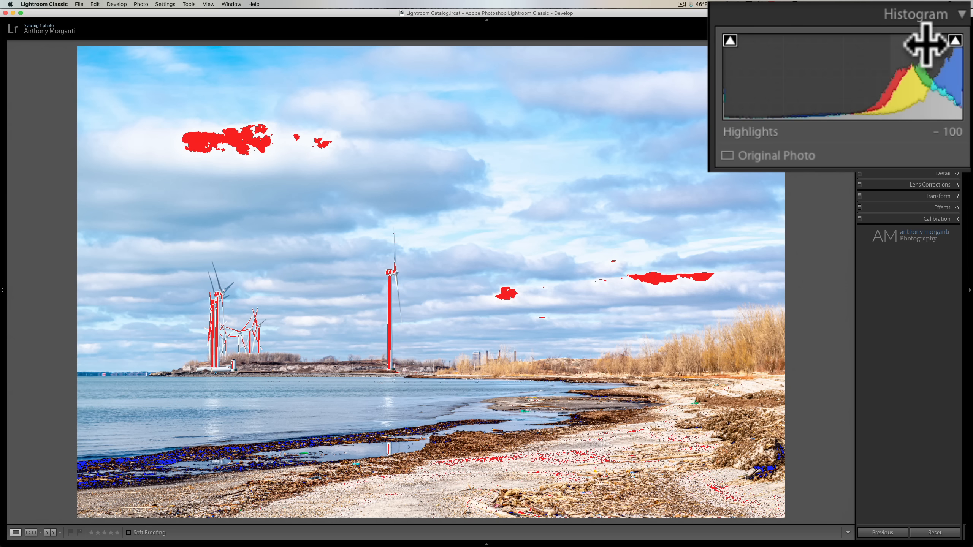
{"action": "left_click", "coordinate": [730, 41]}
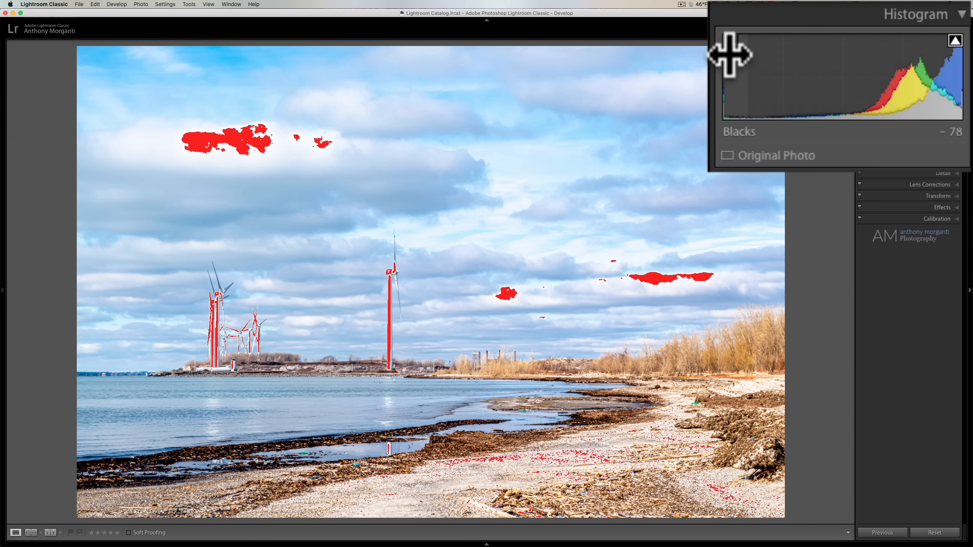
{"action": "left_click", "coordinate": [730, 41]}
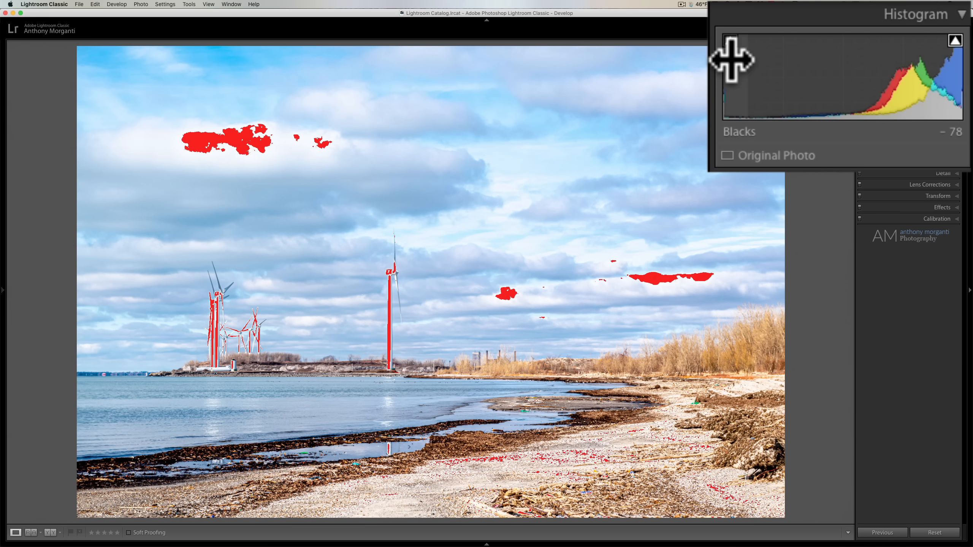
{"action": "left_click", "coordinate": [729, 46]}
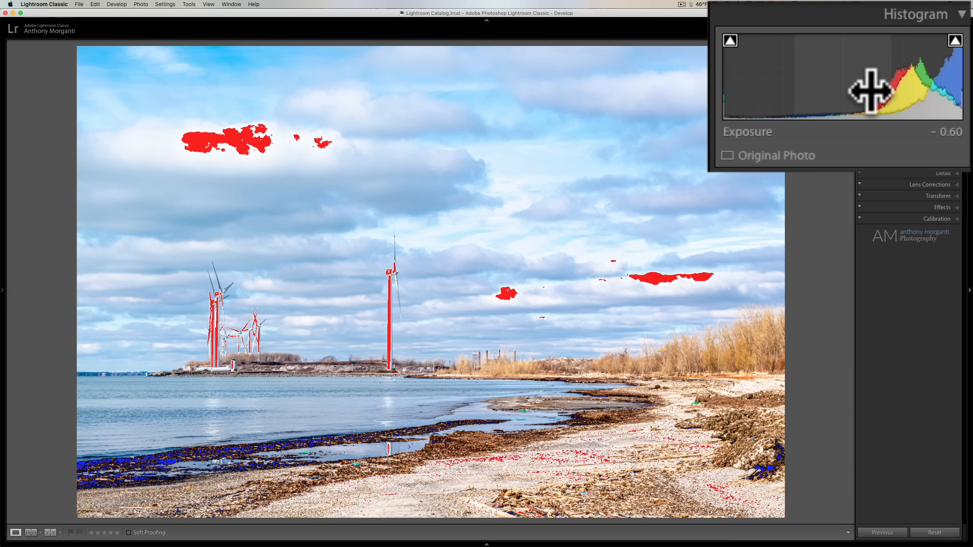
{"action": "left_click", "coordinate": [955, 41]}
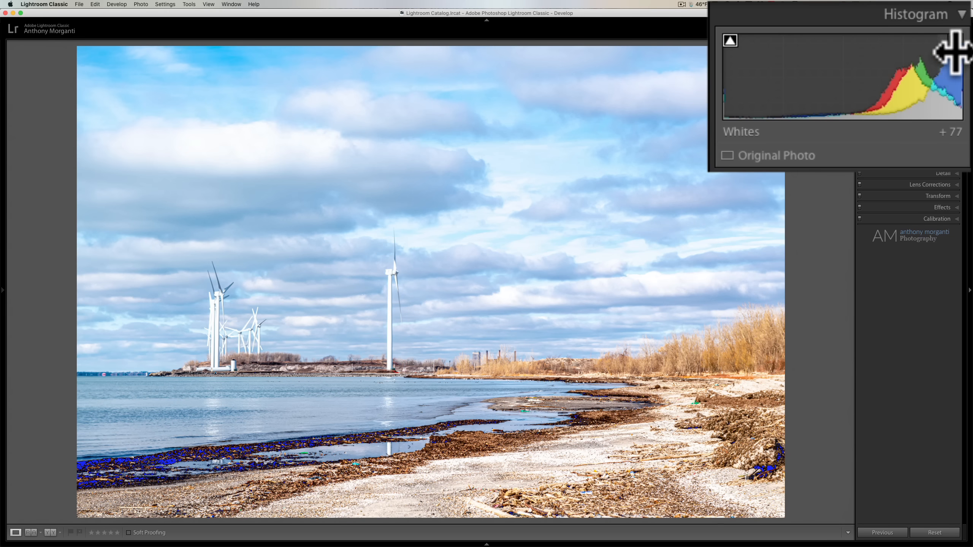
{"action": "left_click", "coordinate": [954, 42]}
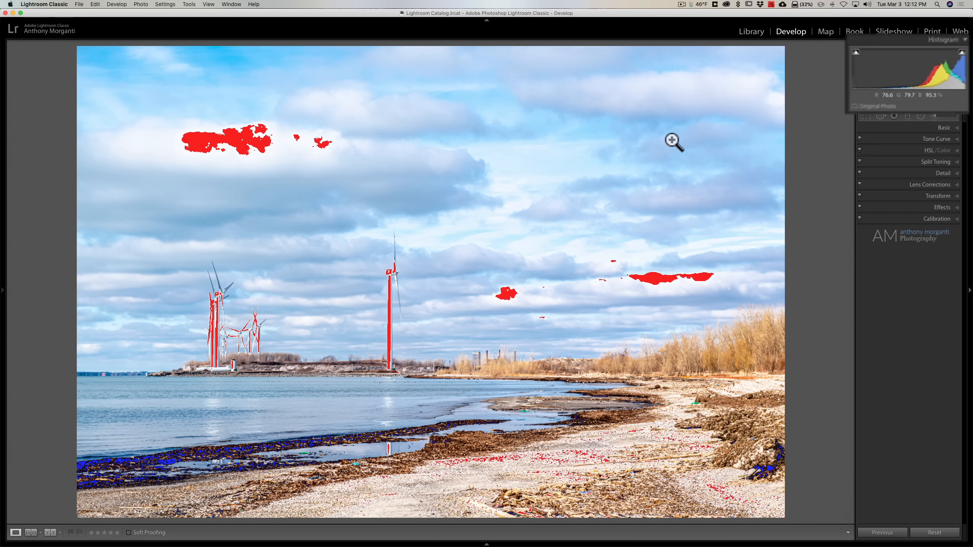
{"action": "key", "text": "j"}
{"action": "key", "text": "j"}
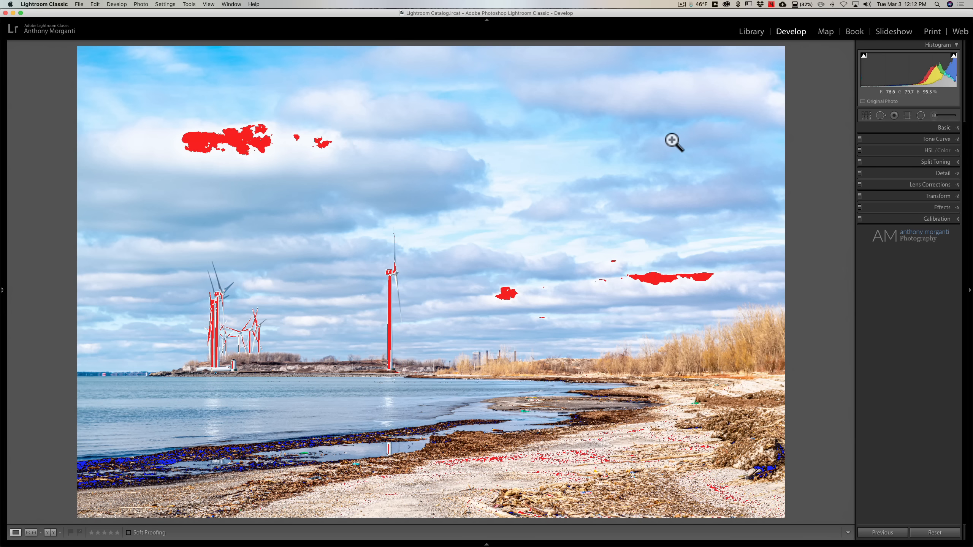
{"action": "key", "text": "j"}
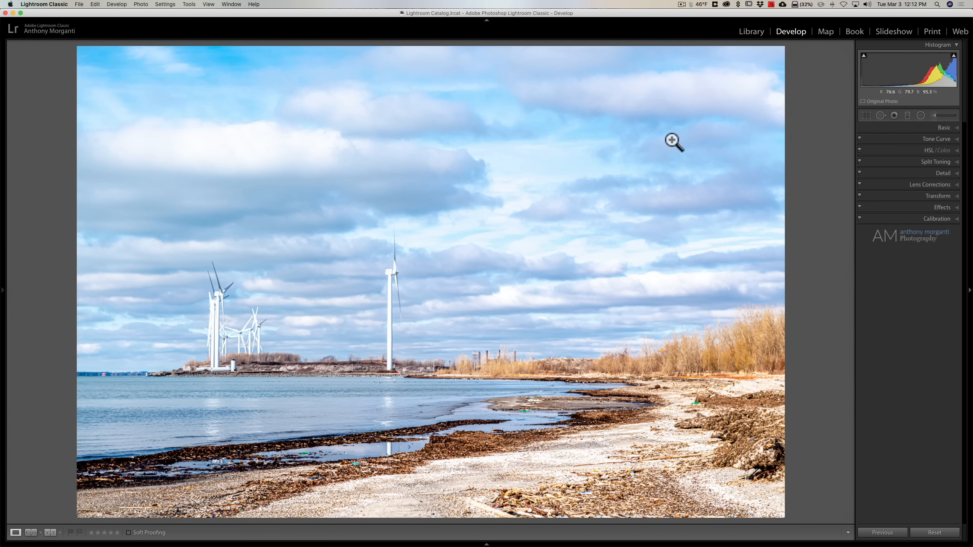
{"action": "key", "text": "j"}
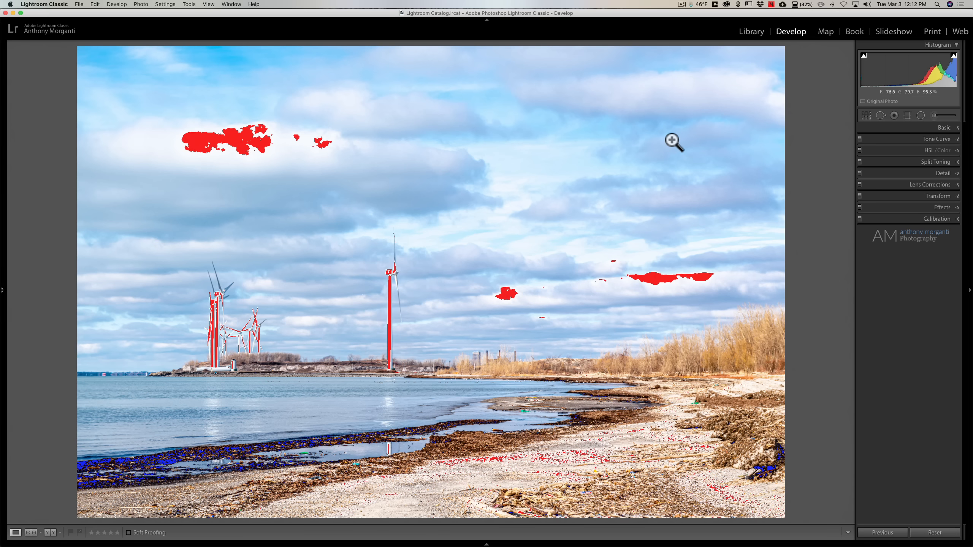
{"action": "key", "text": "j"}
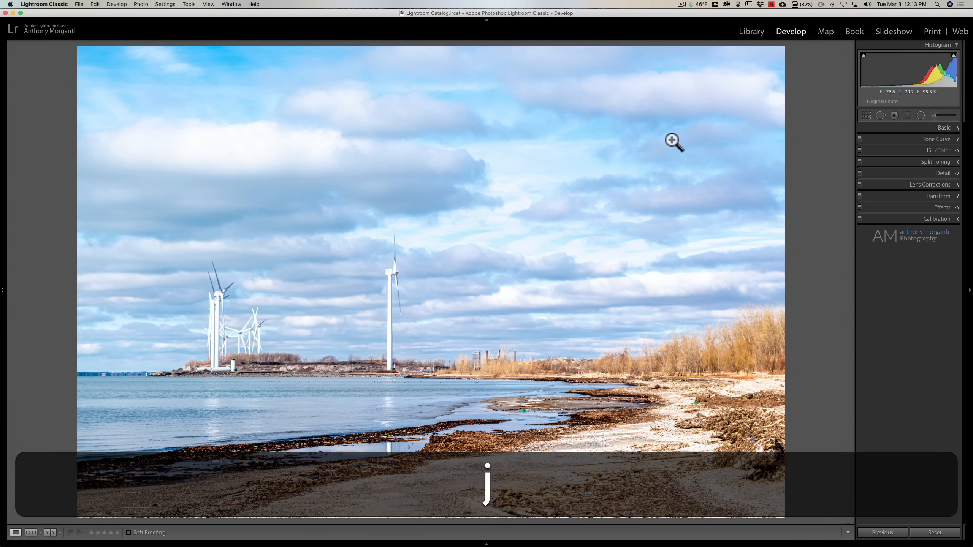
{"action": "key", "text": "j"}
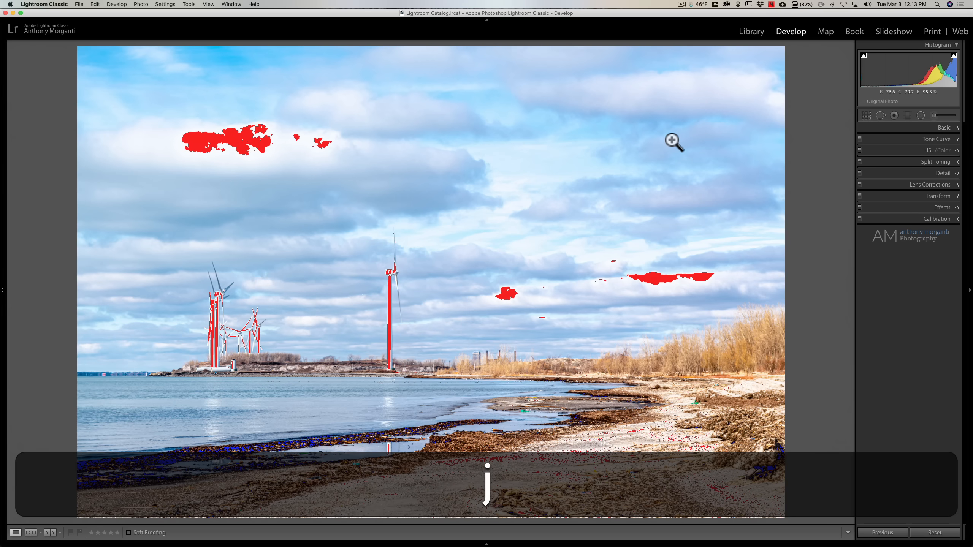
- Open the Basic panel, set Whites to +47 and Blacks to -17, then hide the clipping warnings
{"action": "left_click", "coordinate": [945, 127]}
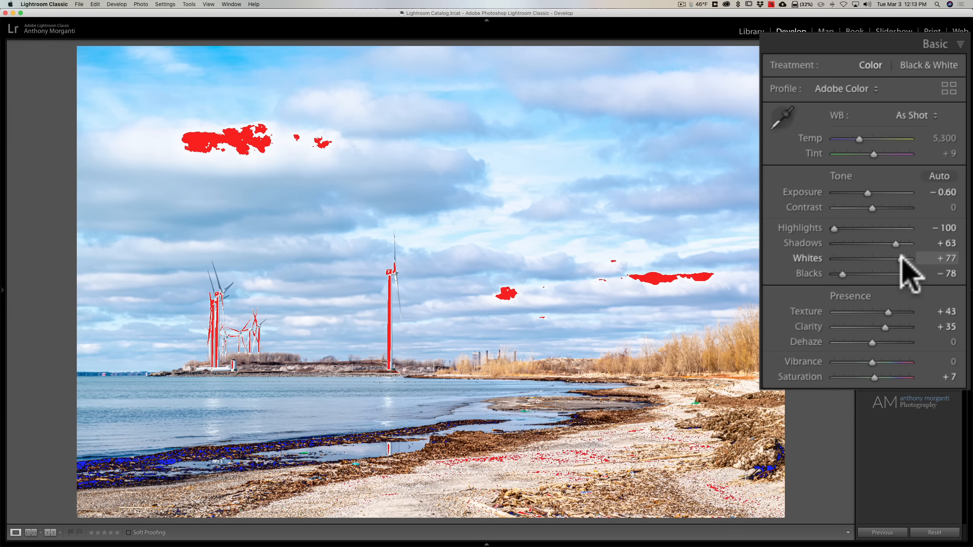
{"action": "left_click_drag", "start_coordinate": [901, 257], "coordinate": [893, 257]}
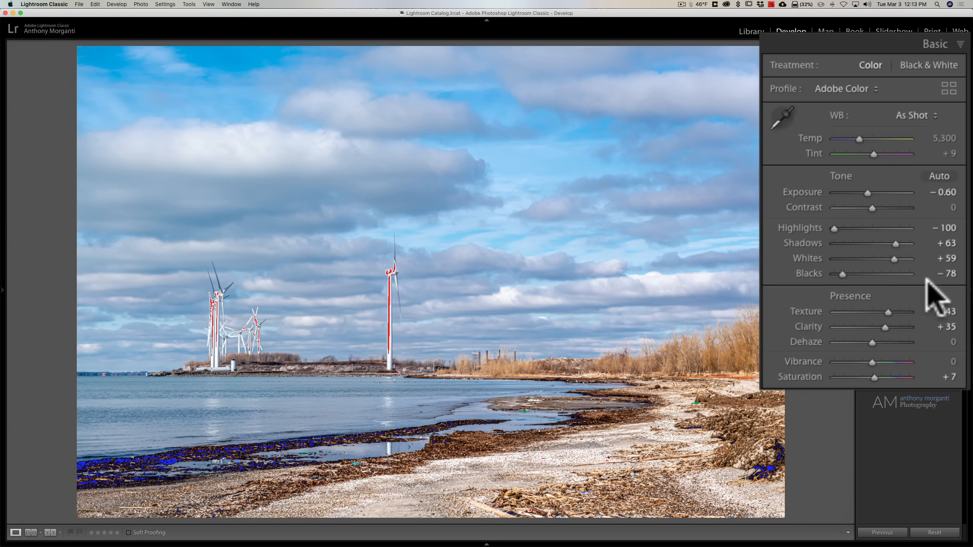
{"action": "left_click_drag", "start_coordinate": [891, 256], "coordinate": [842, 270]}
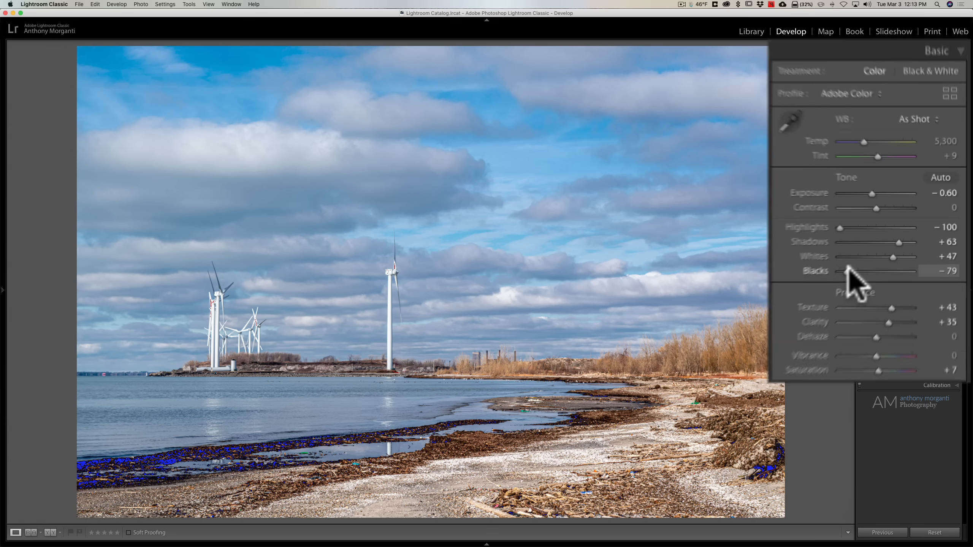
{"action": "left_click_drag", "start_coordinate": [898, 240], "coordinate": [910, 242]}
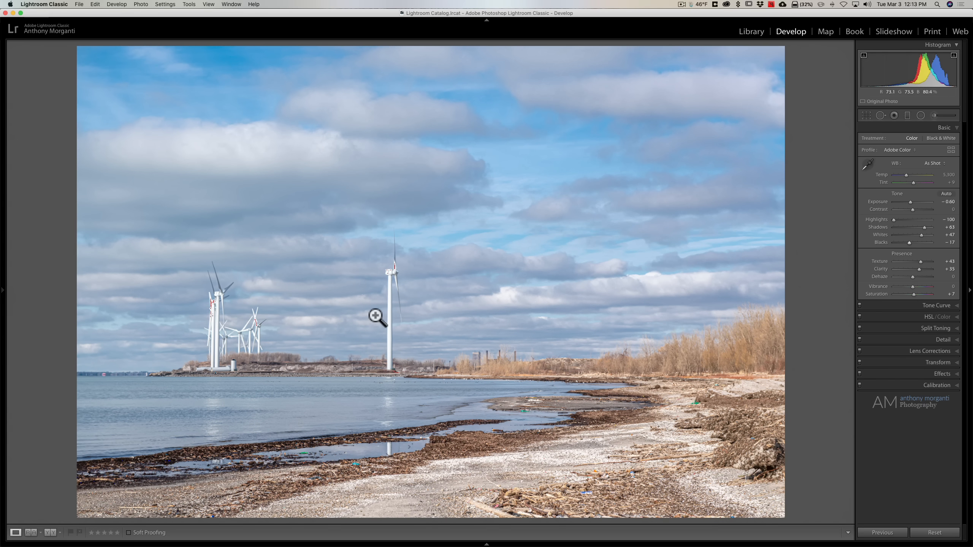
{"action": "key", "text": "j"}
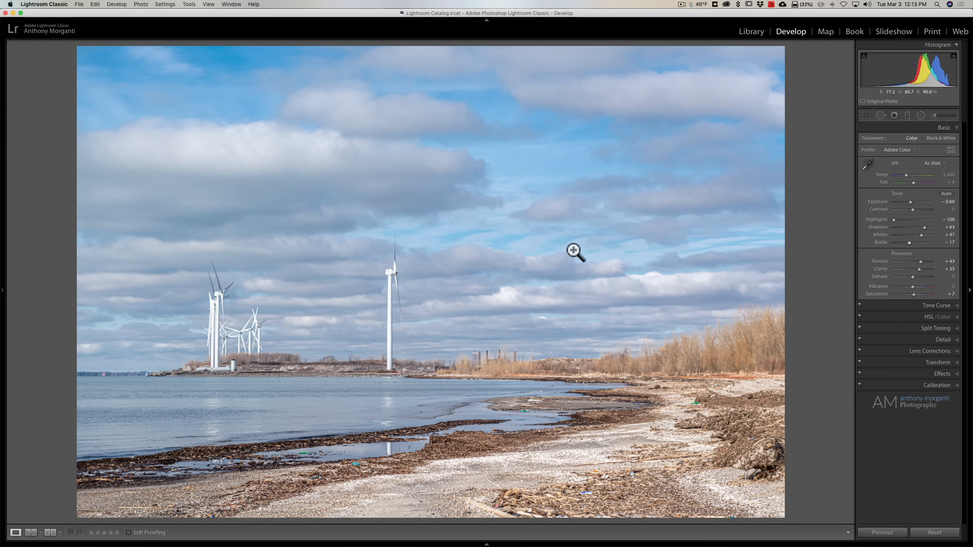